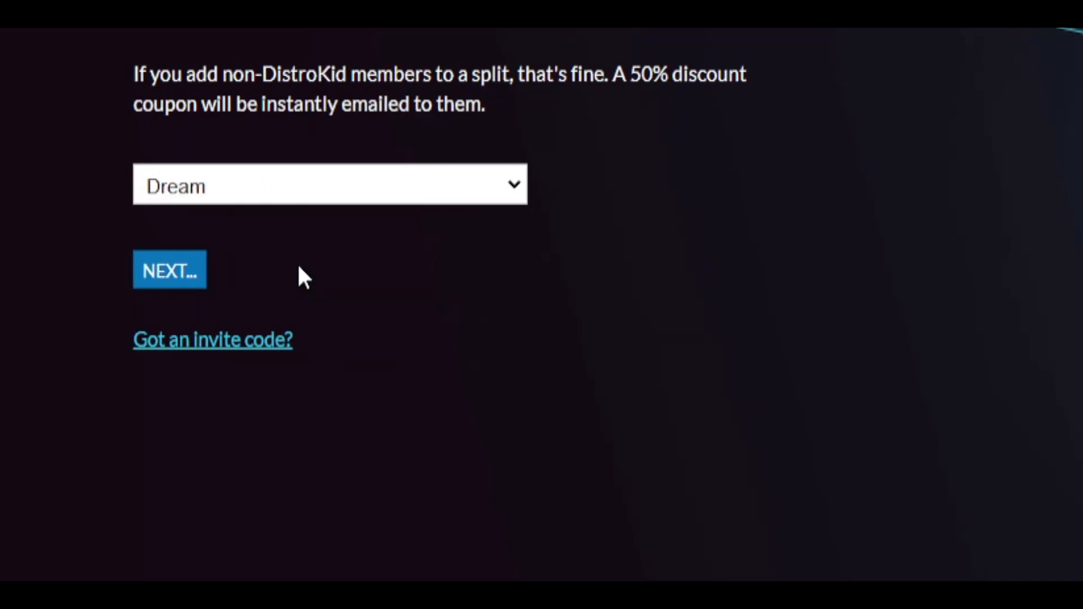
# - Continue to the split setup for the release Dream and add a collaborator with a 50% revenue share
pyautogui.click(169, 276)
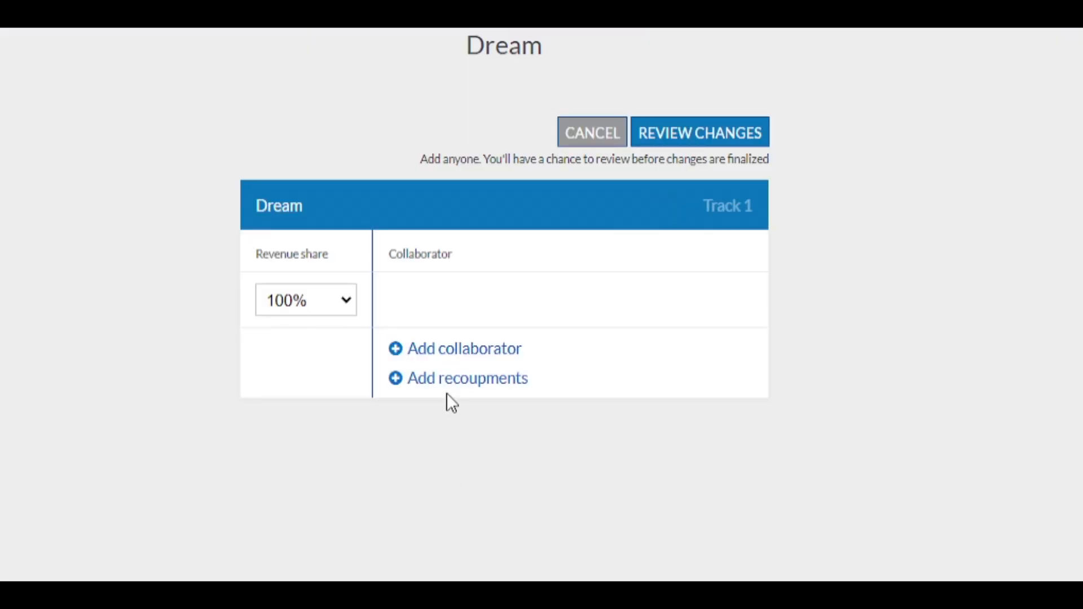
pyautogui.click(449, 361)
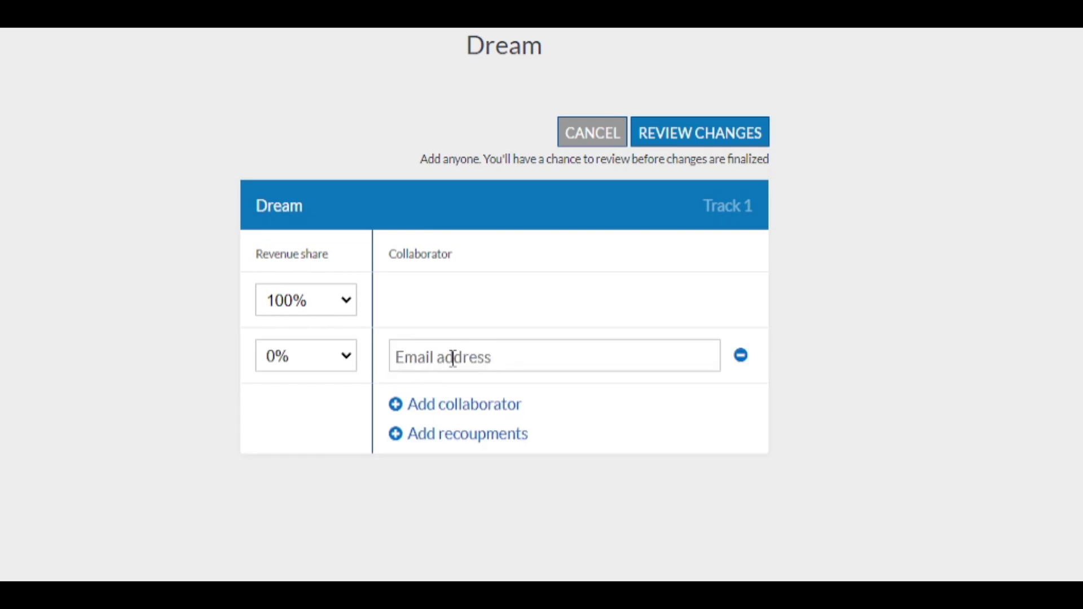
pyautogui.click(346, 356)
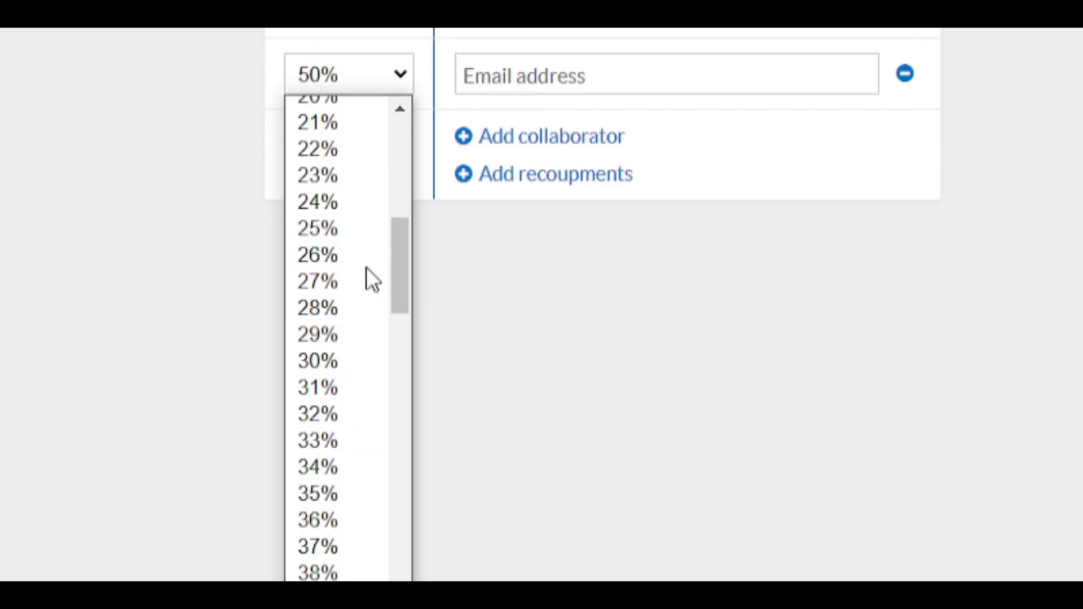
pyautogui.scroll(-5, 366, 269)
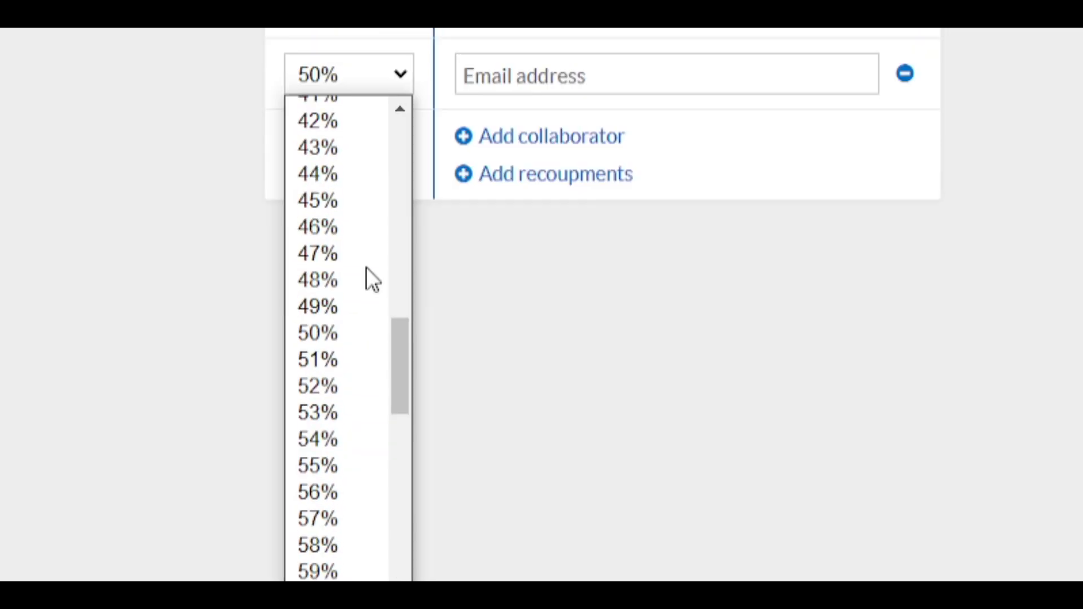
pyautogui.click(324, 325)
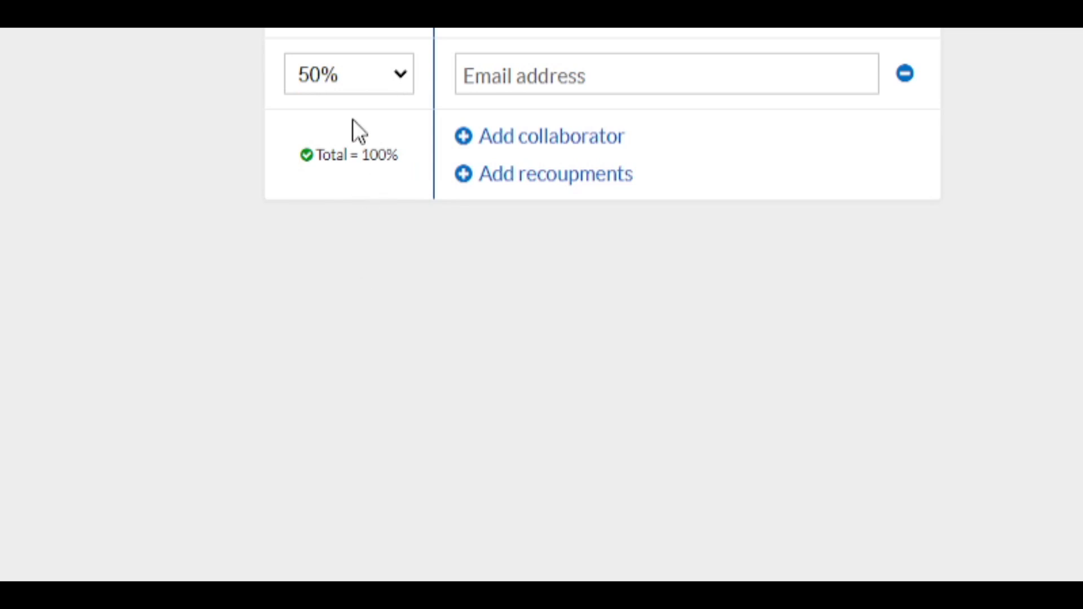
# - Add a second collaborator to the Dream split with a 20% revenue share
pyautogui.click(520, 137)
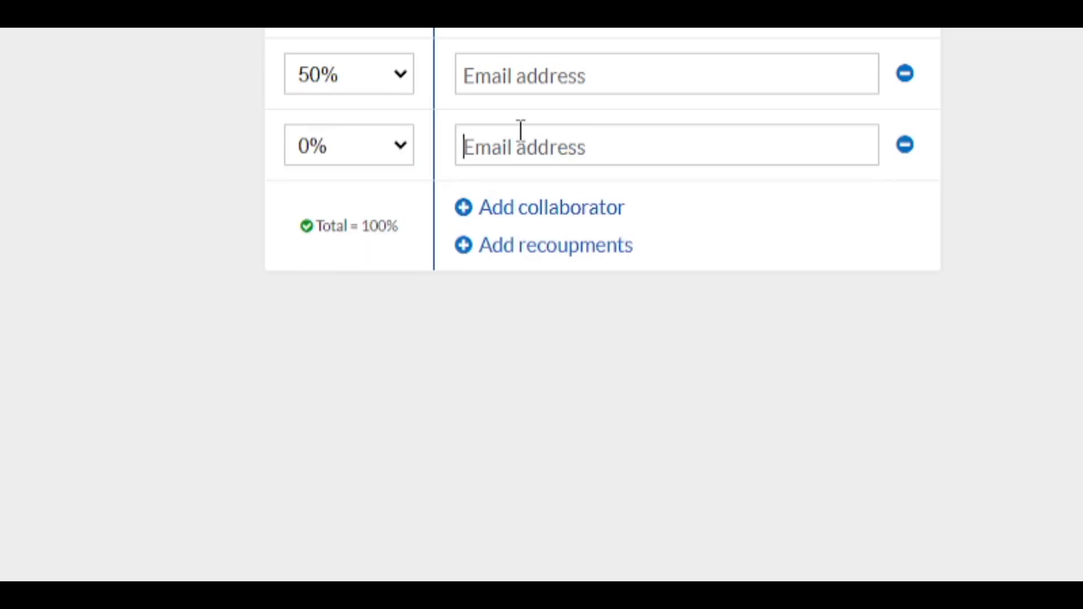
pyautogui.click(377, 141)
pyautogui.scroll(-5, 333, 484)
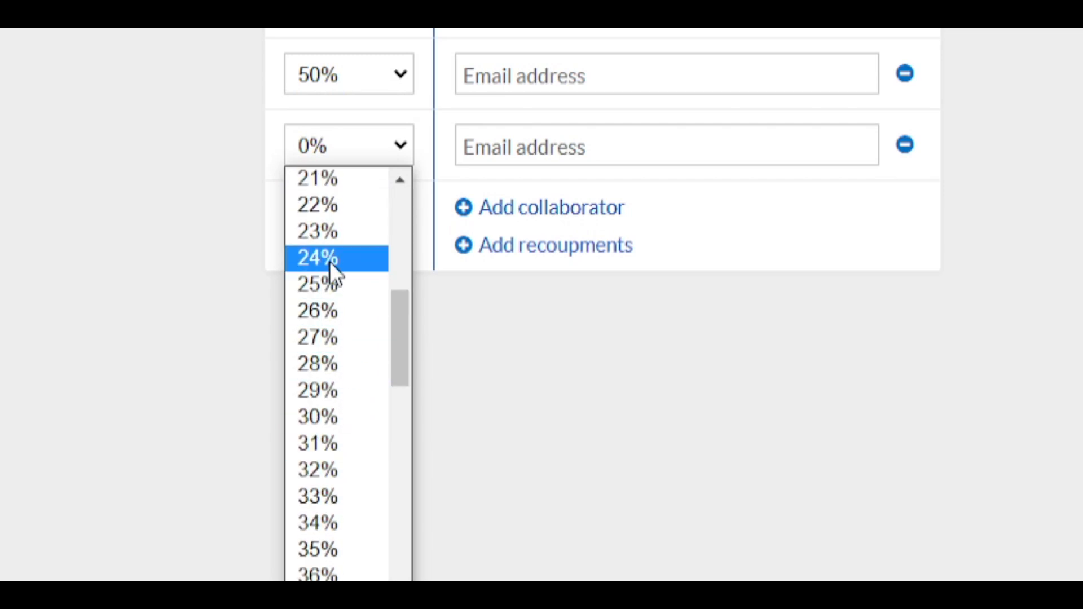
pyautogui.scroll(3, 336, 339)
pyautogui.click(328, 432)
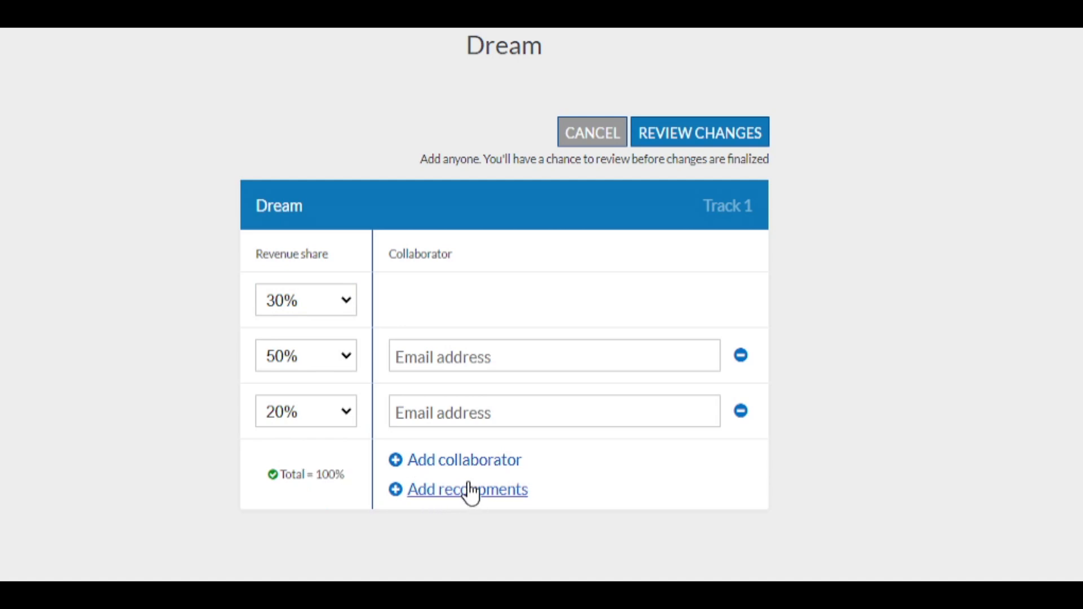
# - Add recoupments to the Dream split, entering 300.00 for the 50% collaborator and 10000 for the 20% collaborator
pyautogui.click(471, 491)
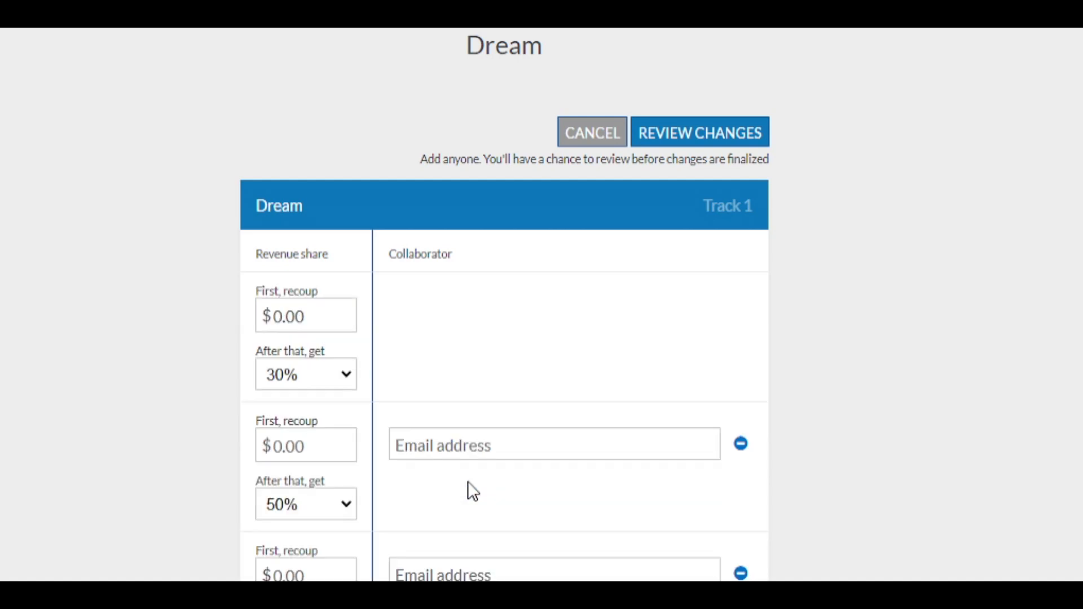
pyautogui.click(324, 459)
pyautogui.write('300.00')
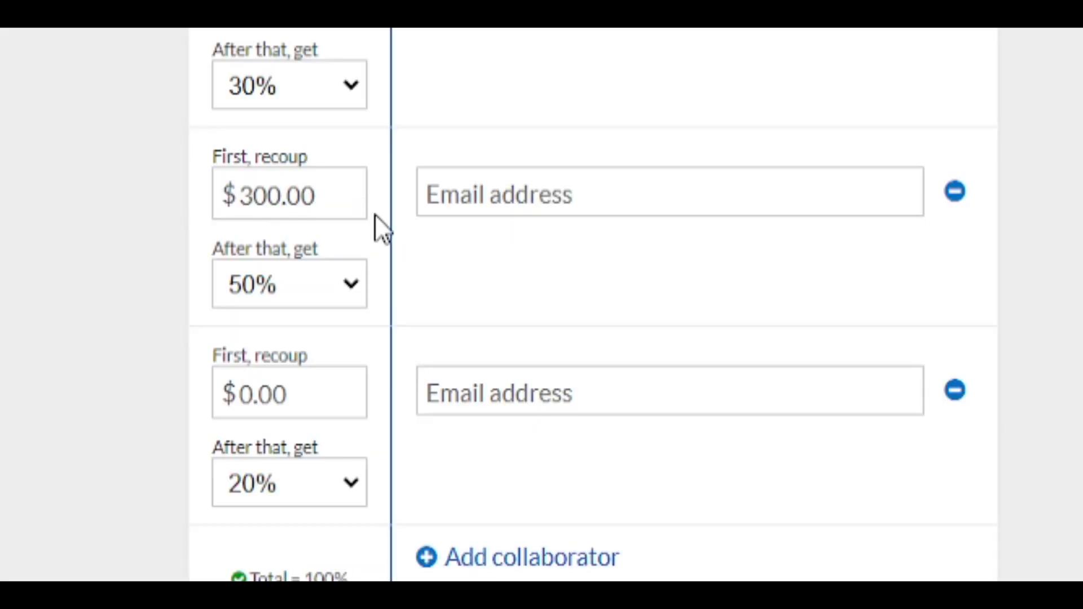
pyautogui.click(318, 405)
pyautogui.write('10000')
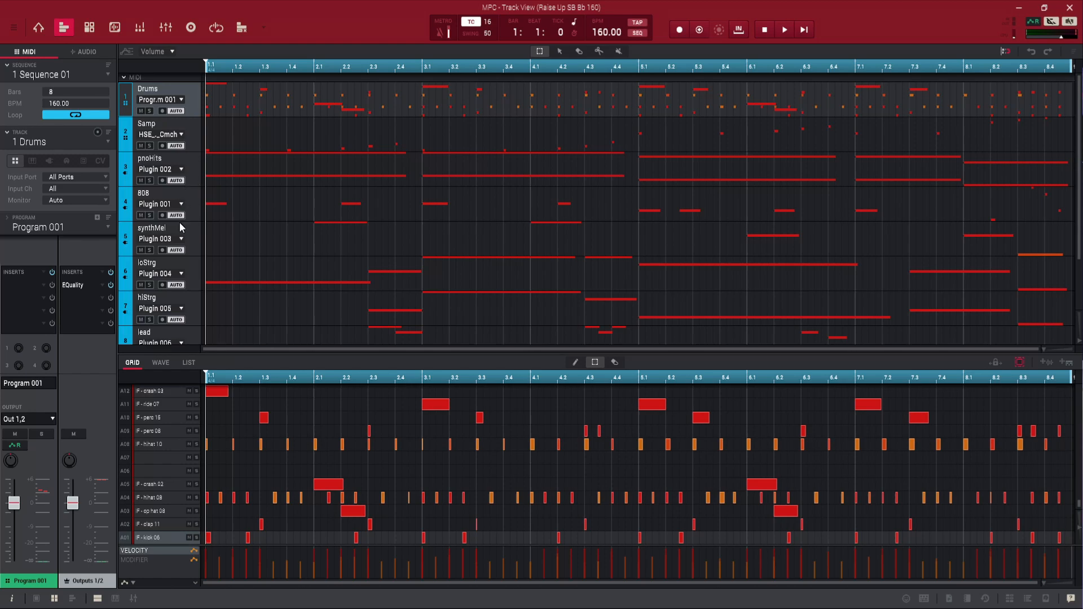
# - In the MPC software, play the beat and review the sequence's tracks from Drums down to lead
pyautogui.press('space')
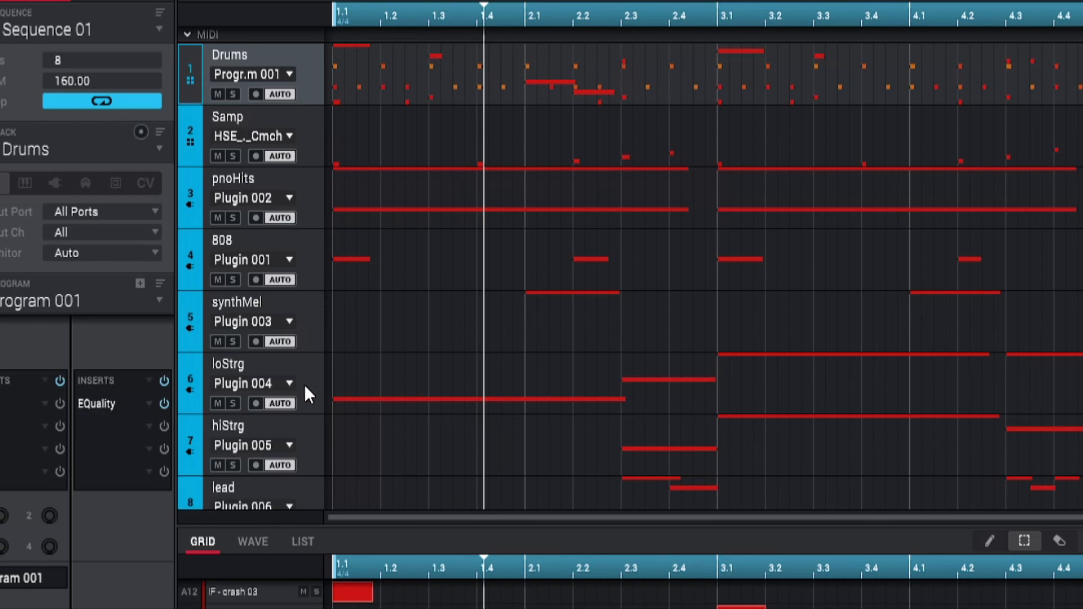
pyautogui.scroll(-3, 309, 404)
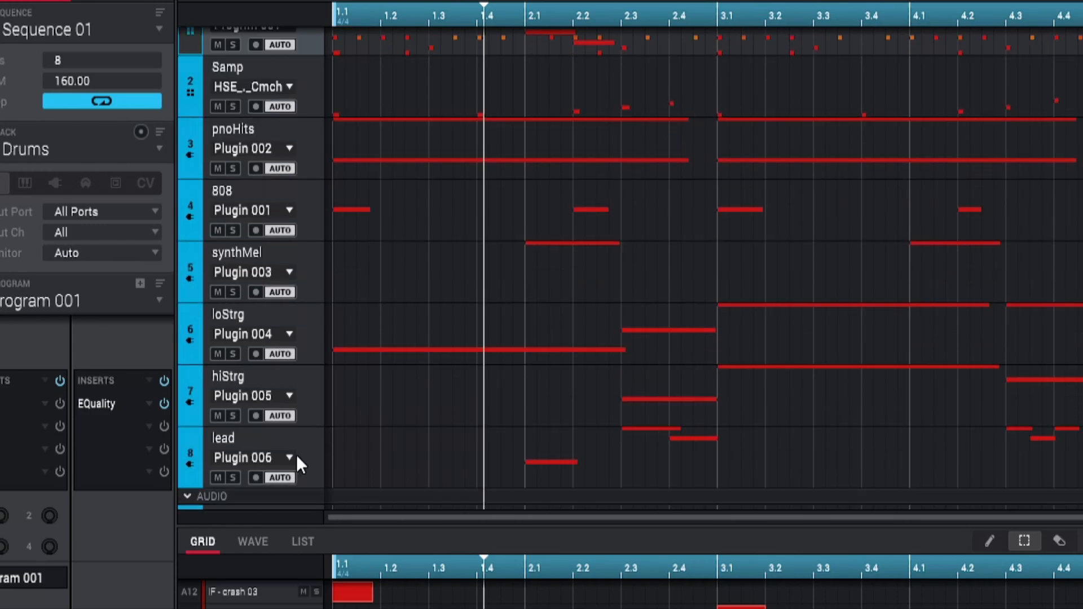
pyautogui.scroll(3, 306, 442)
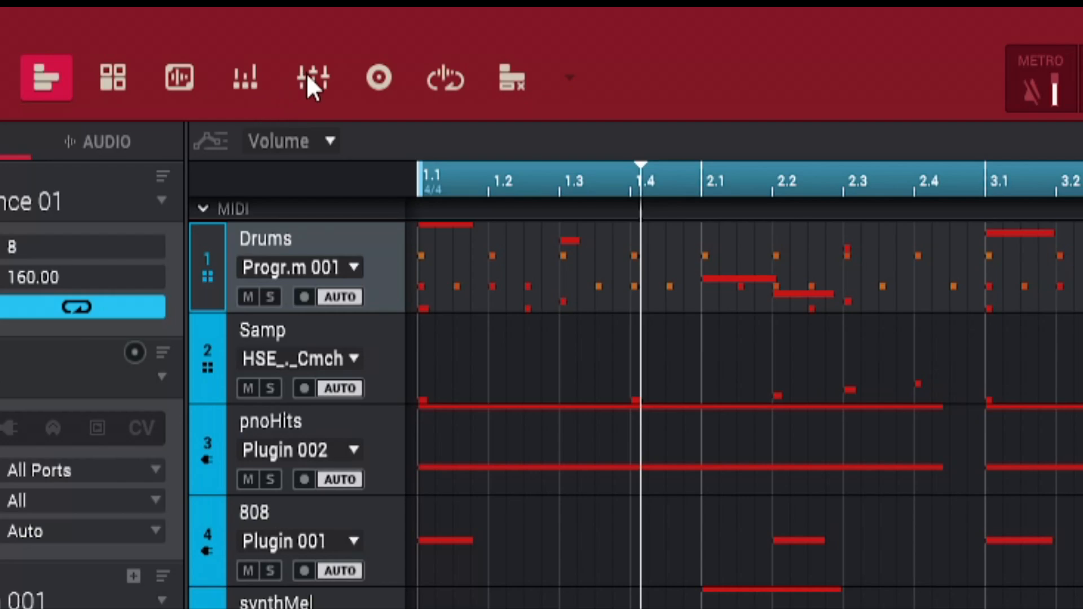
# - Show the channel mixer and solo the Program 001 drum channel for playback
pyautogui.click(309, 79)
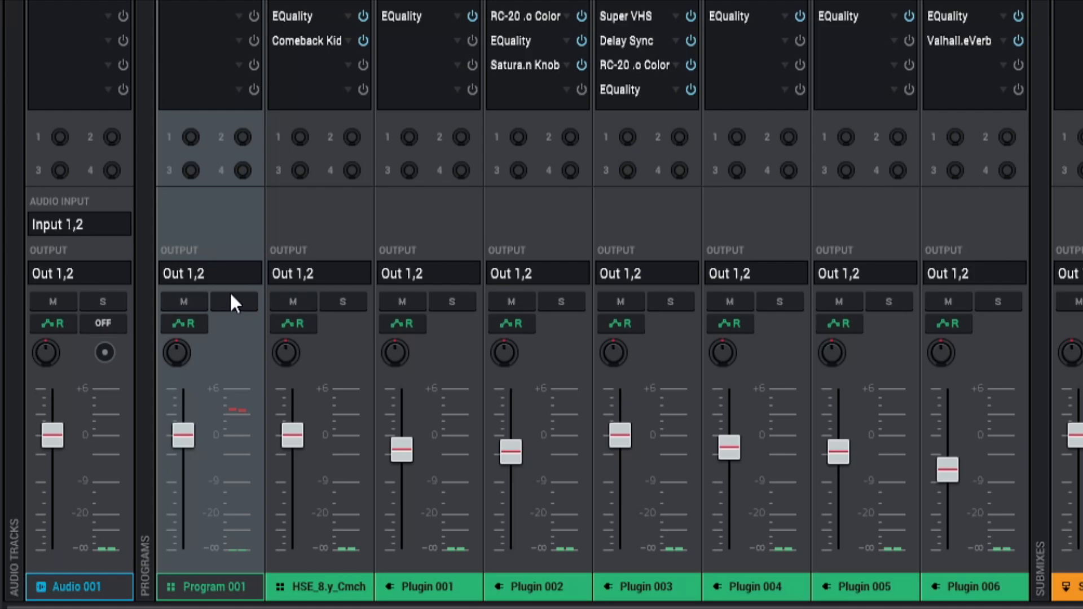
pyautogui.click(233, 301)
pyautogui.press('space')
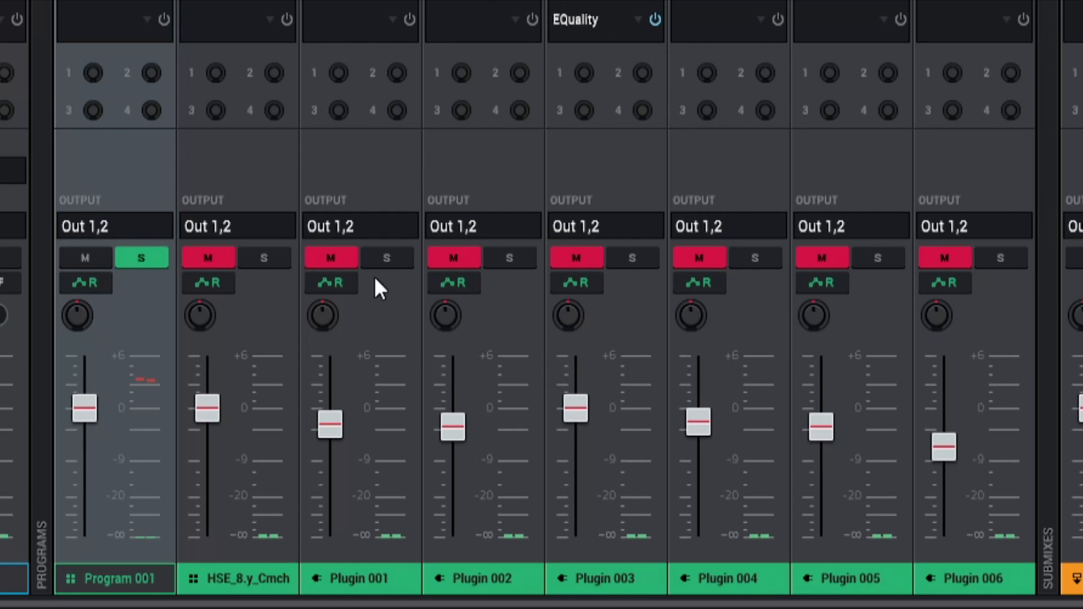
pyautogui.click(390, 266)
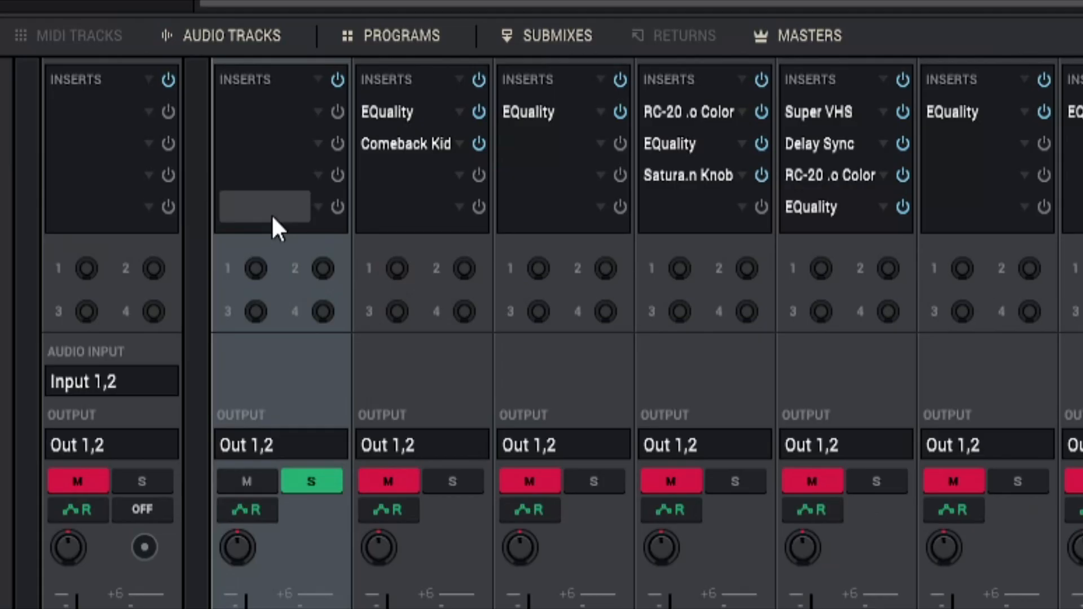
# - Load the GMH_Audio BuzzCut clipper into Program 001's fourth insert slot and open its window over the mixer
pyautogui.click(272, 214)
pyautogui.scroll(-5, 353, 203)
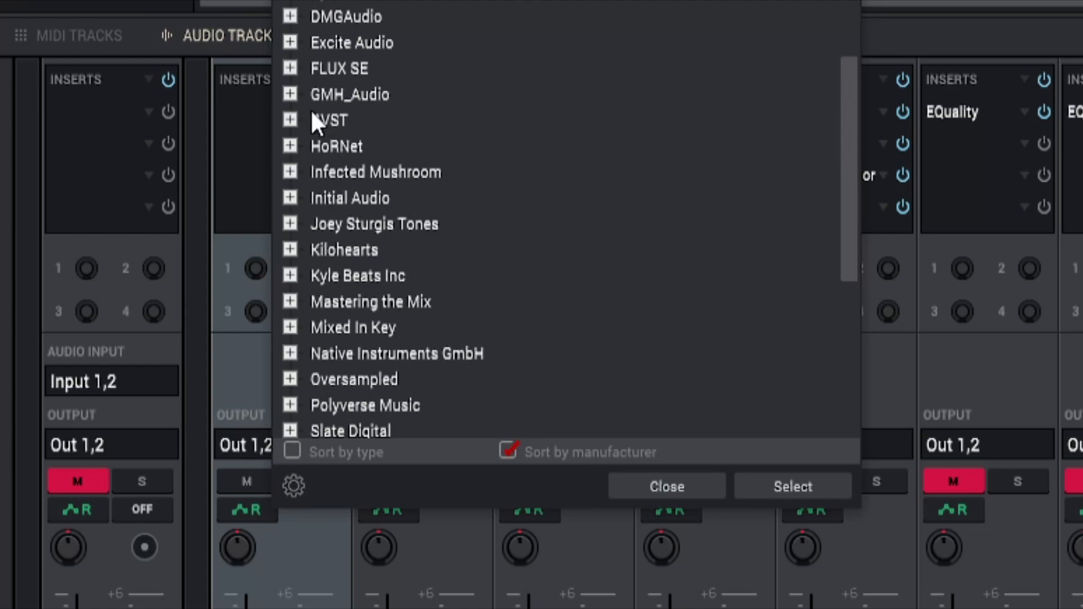
pyautogui.click(295, 96)
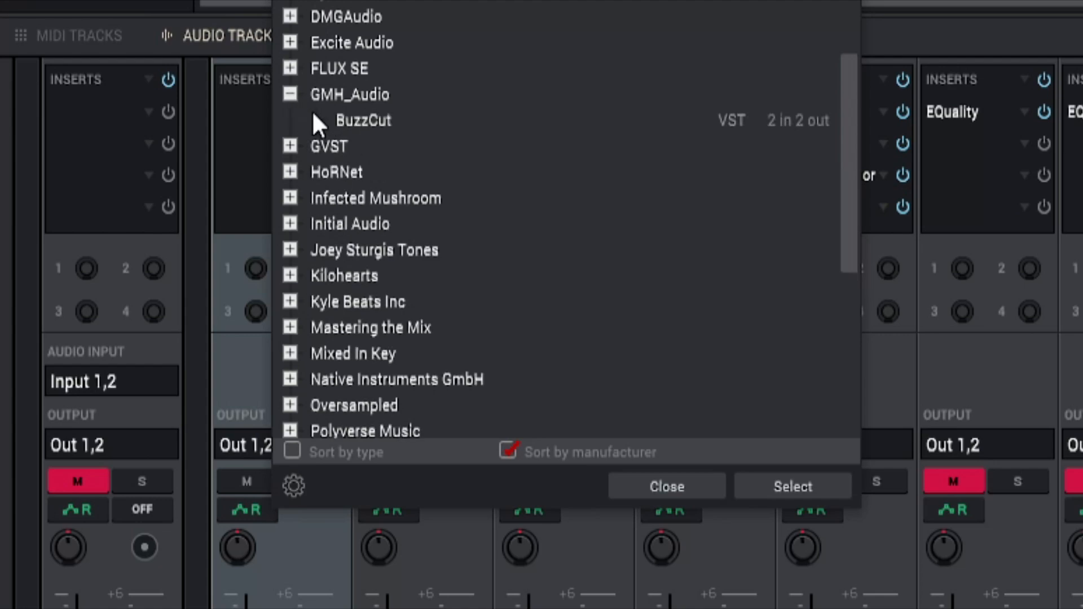
pyautogui.doubleClick(362, 120)
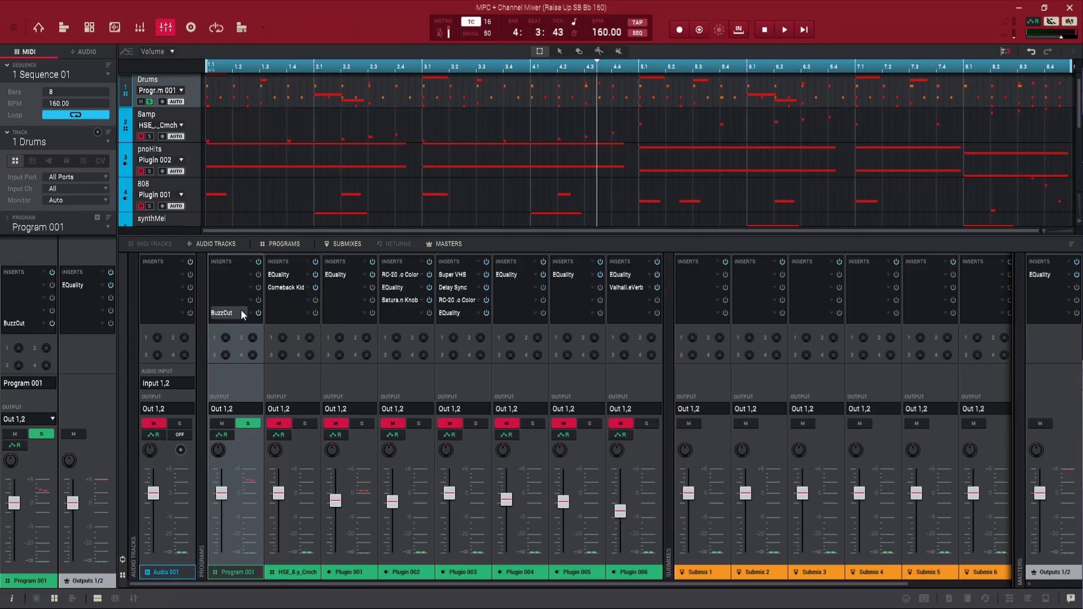
pyautogui.click(229, 316)
pyautogui.moveTo(409, 61); pyautogui.dragTo(388, 113)
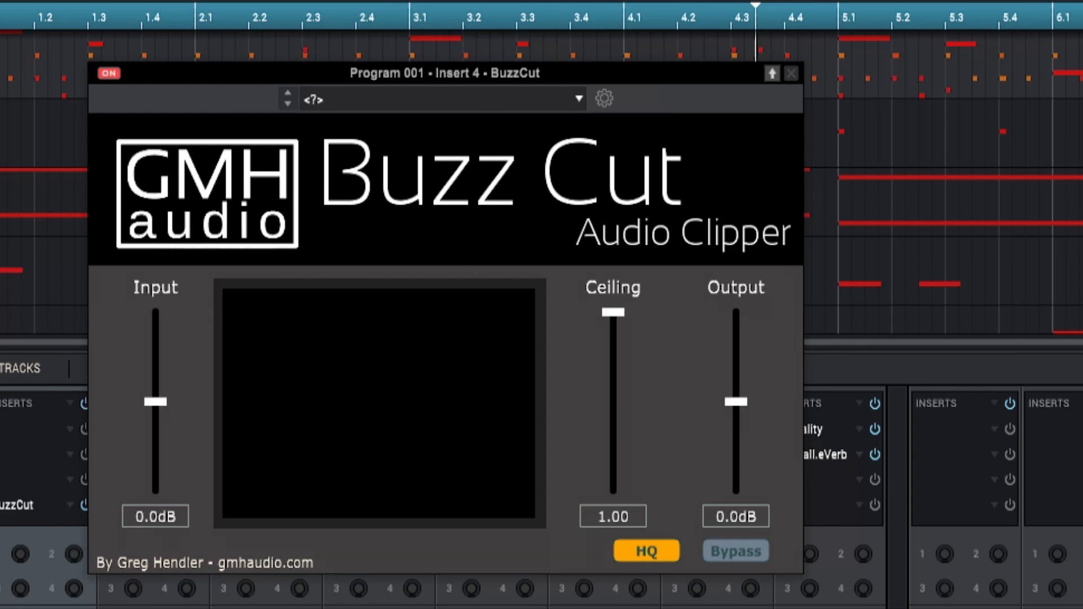
# - Play the soloed drums through BuzzCut to examine their waveform and peaks
pyautogui.click(13, 608)
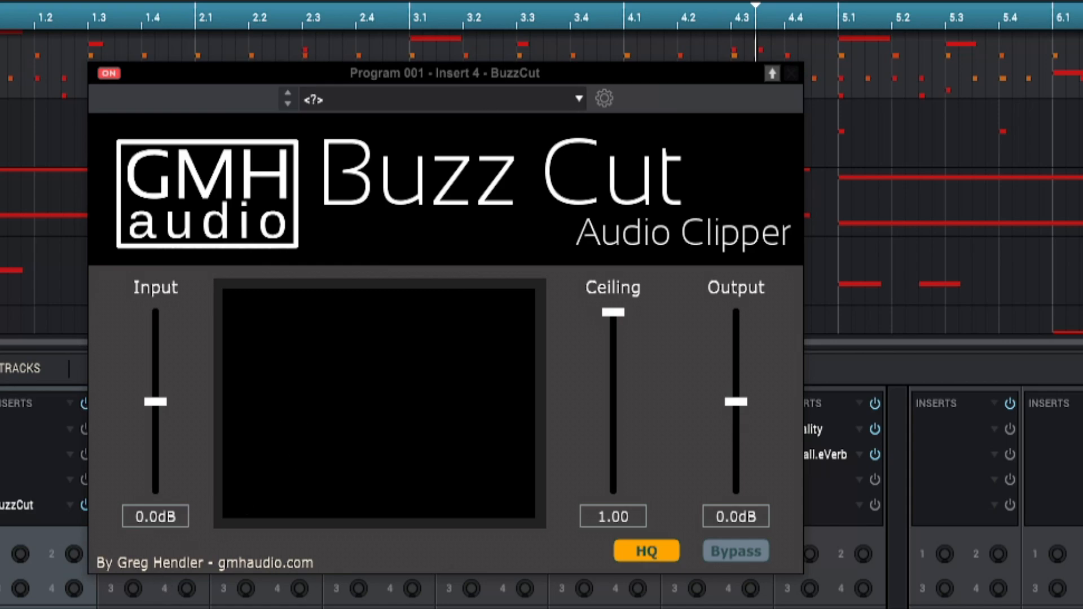
pyautogui.press('space')
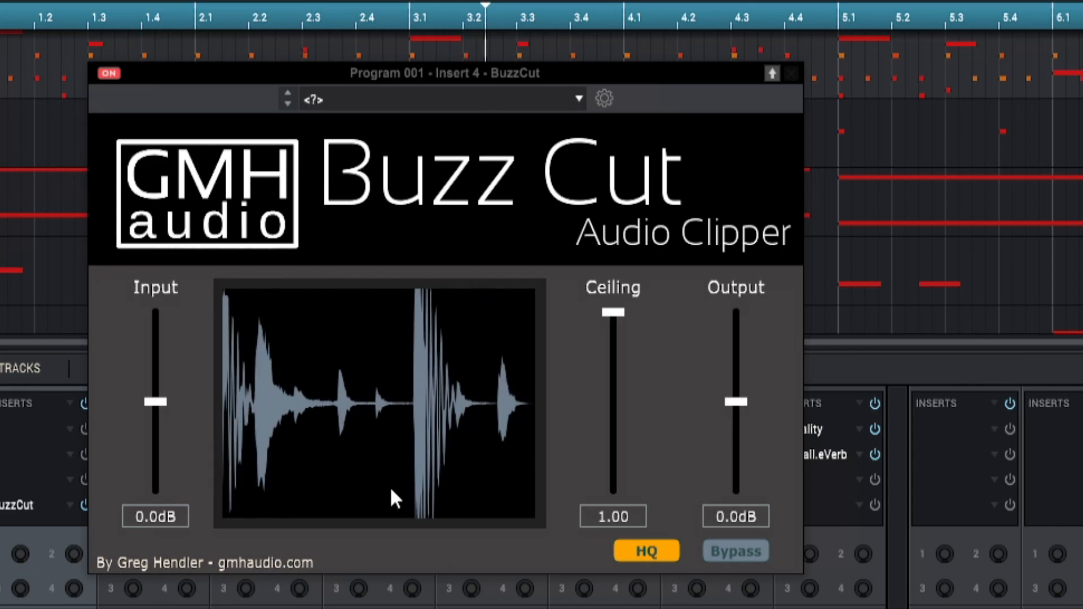
pyautogui.press('space')
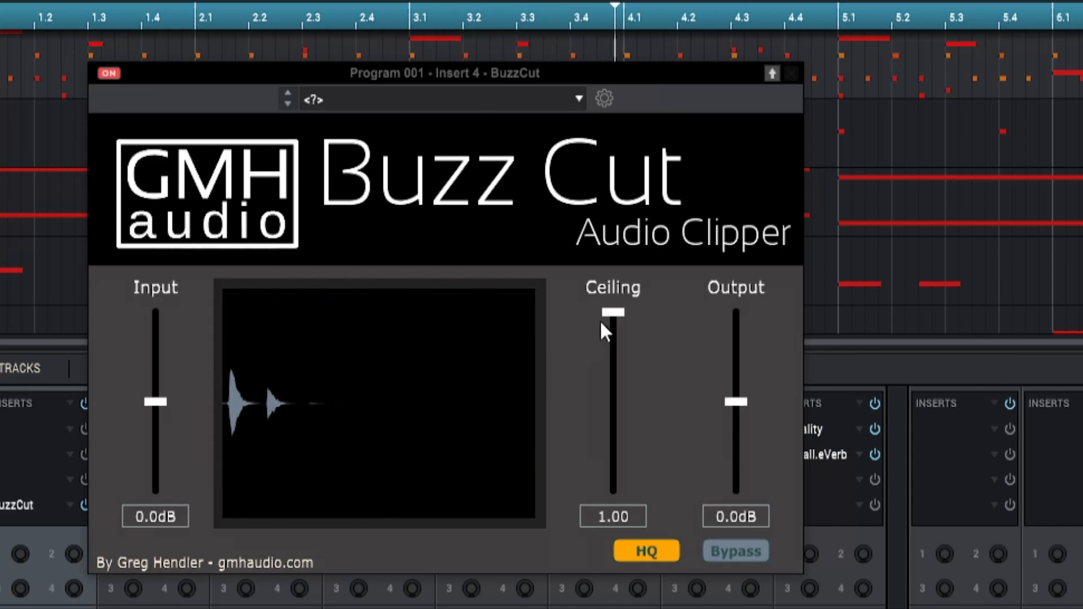
# - Audition the drums with BuzzCut's Ceiling lowered to 0.88, and lower it further to 0.29
pyautogui.moveTo(604, 317); pyautogui.dragTo(607, 334)
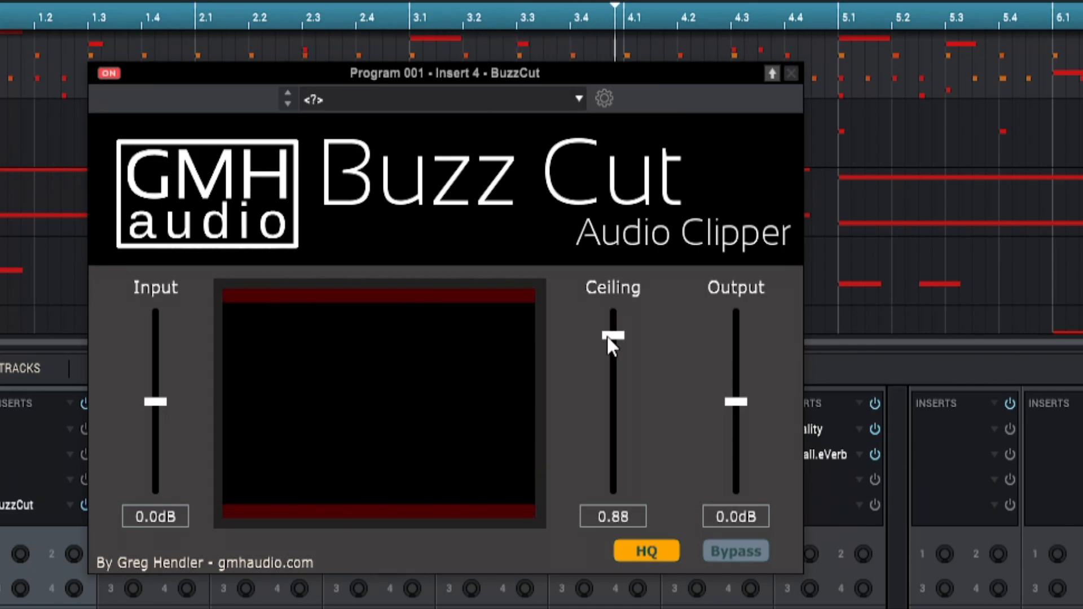
pyautogui.press('space')
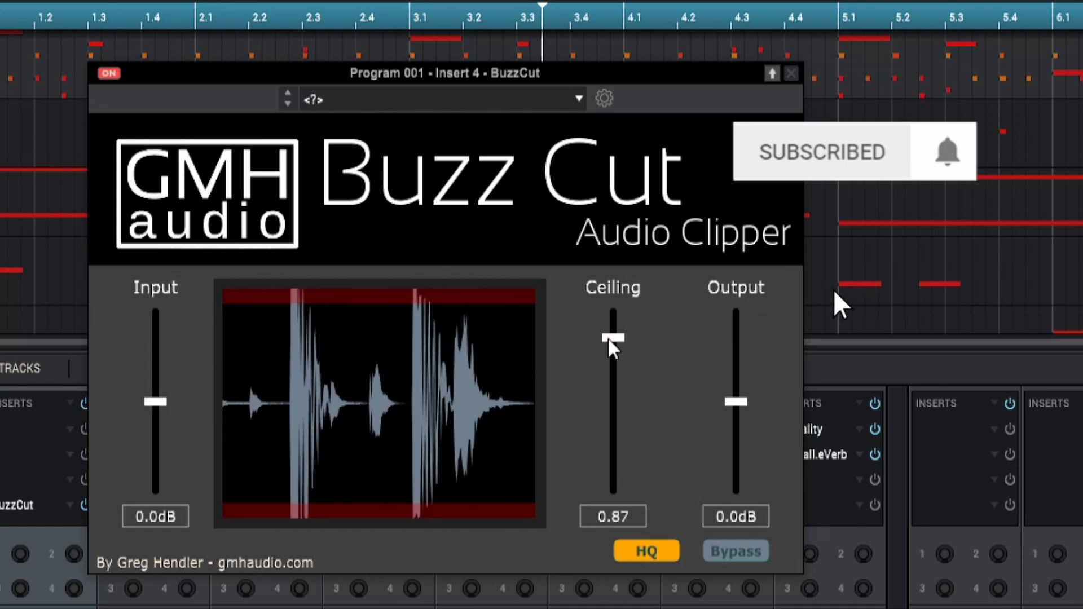
pyautogui.moveTo(609, 341); pyautogui.dragTo(613, 395)
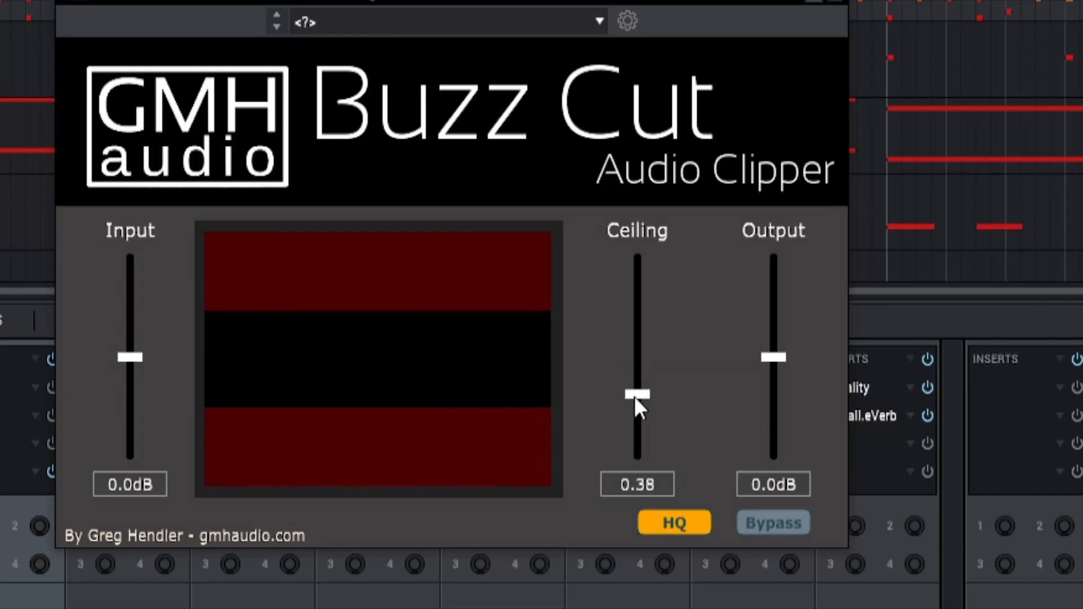
pyautogui.moveTo(635, 396); pyautogui.dragTo(634, 421)
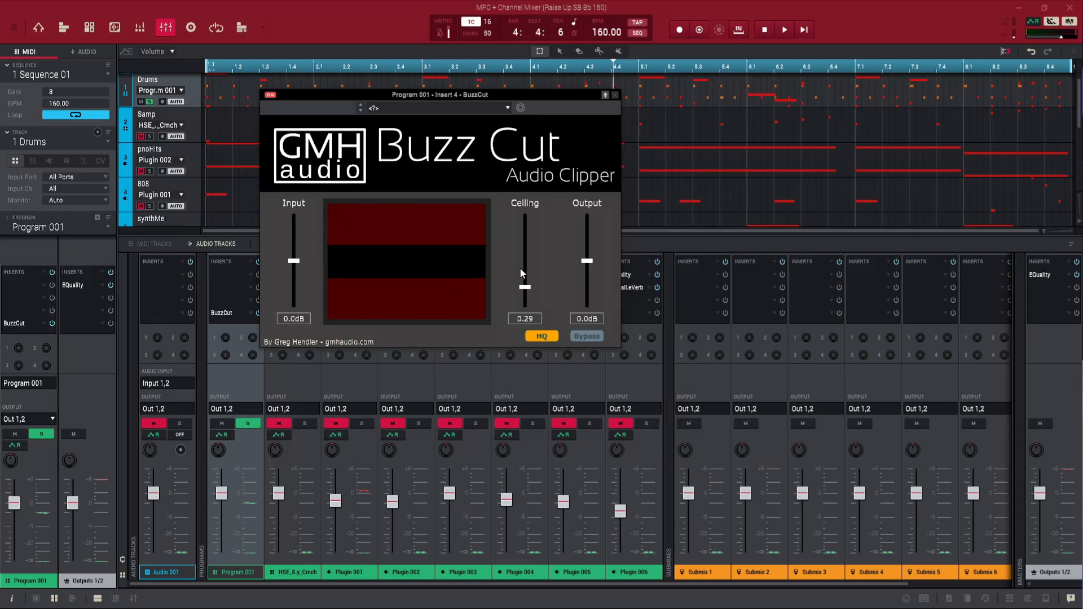
# - Raise BuzzCut's Ceiling back up and settle it at 0.79
pyautogui.moveTo(527, 288); pyautogui.dragTo(525, 226)
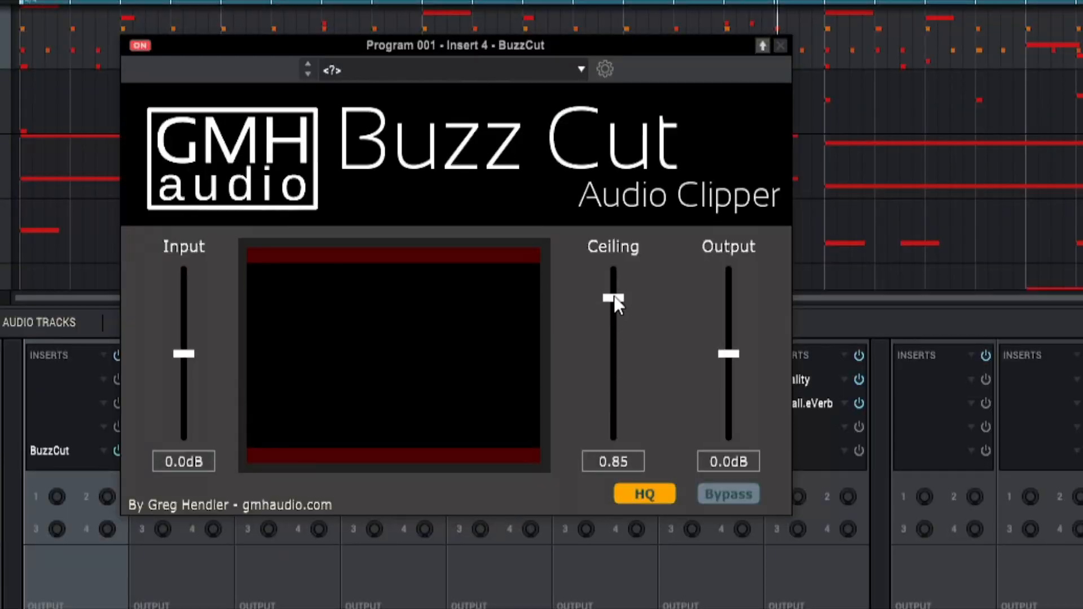
pyautogui.moveTo(614, 289); pyautogui.dragTo(614, 283)
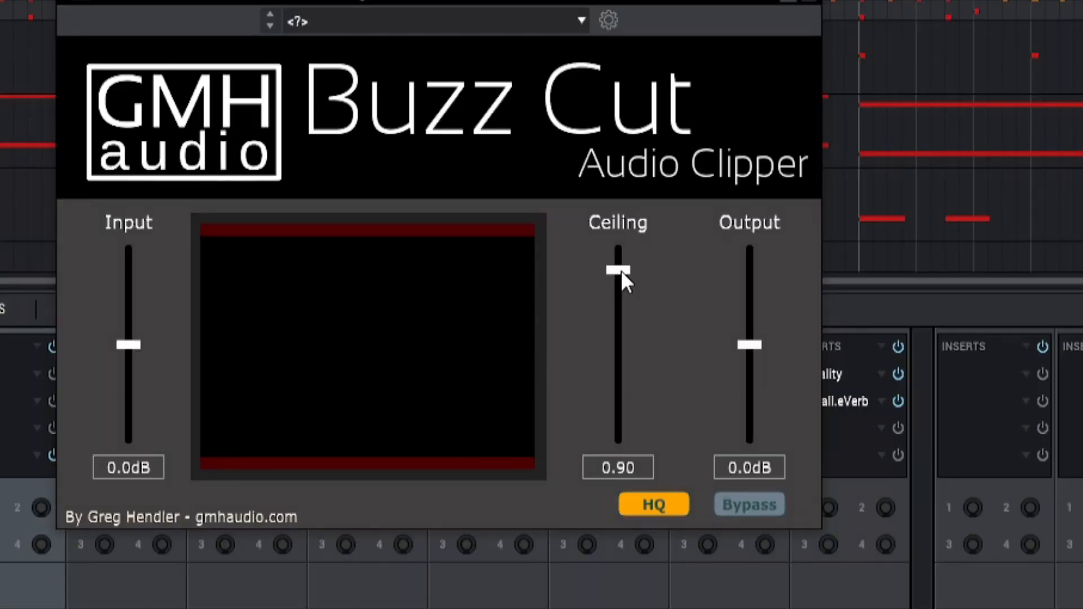
pyautogui.moveTo(621, 269)
pyautogui.mouseDown()
pyautogui.moveTo(618, 281)
pyautogui.moveTo(619, 270)
pyautogui.mouseUp()
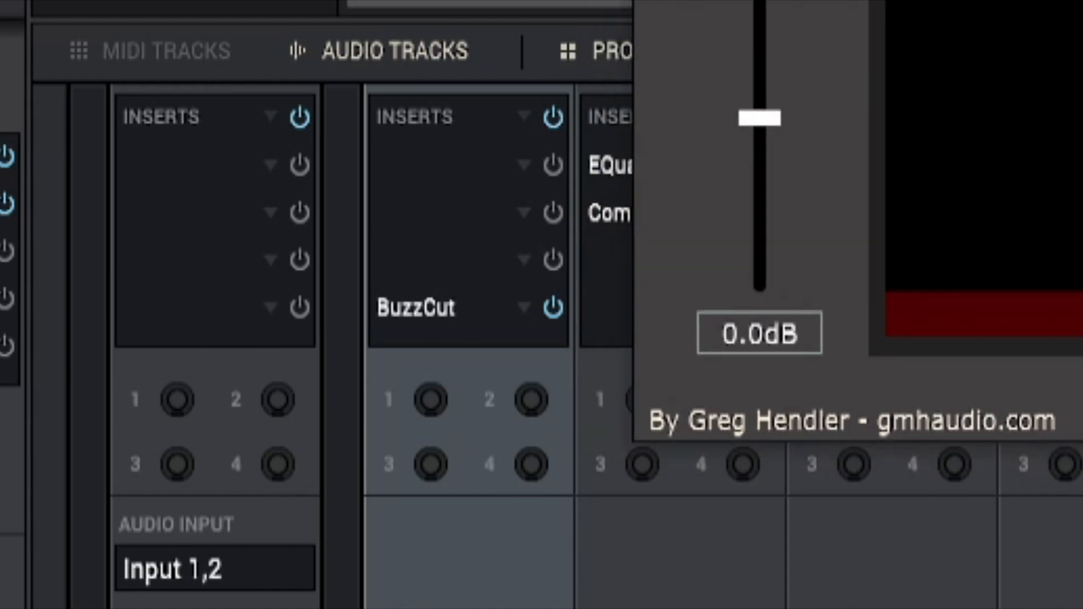
# - Load the lkjb Luftikus plugin into Program 001's third insert slot and shift its window to overlap the BuzzCut window
pyautogui.moveTo(858, 6); pyautogui.dragTo(864, 0)
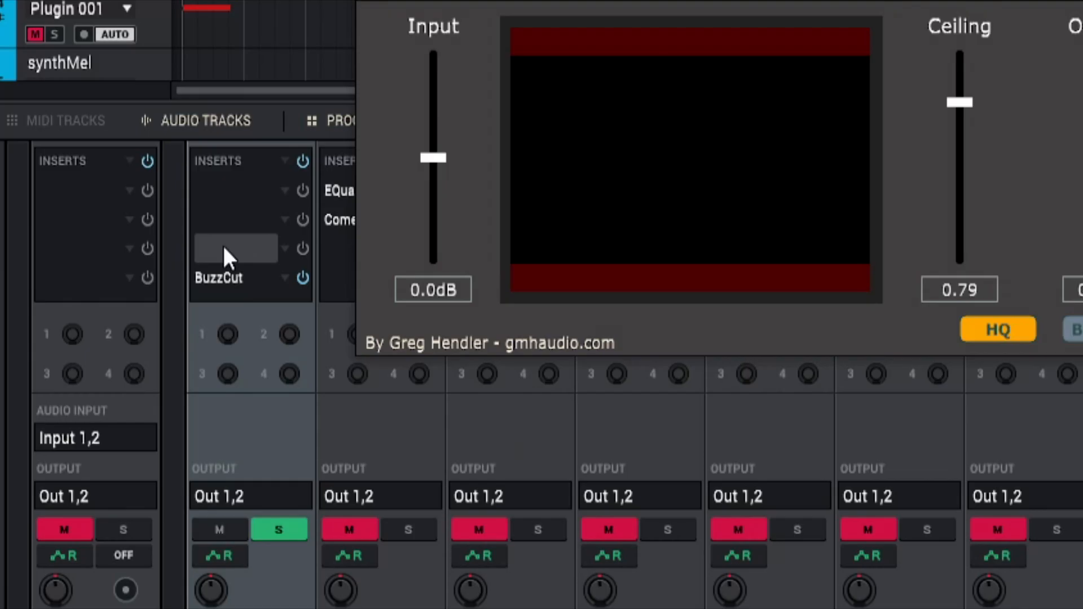
pyautogui.click(223, 299)
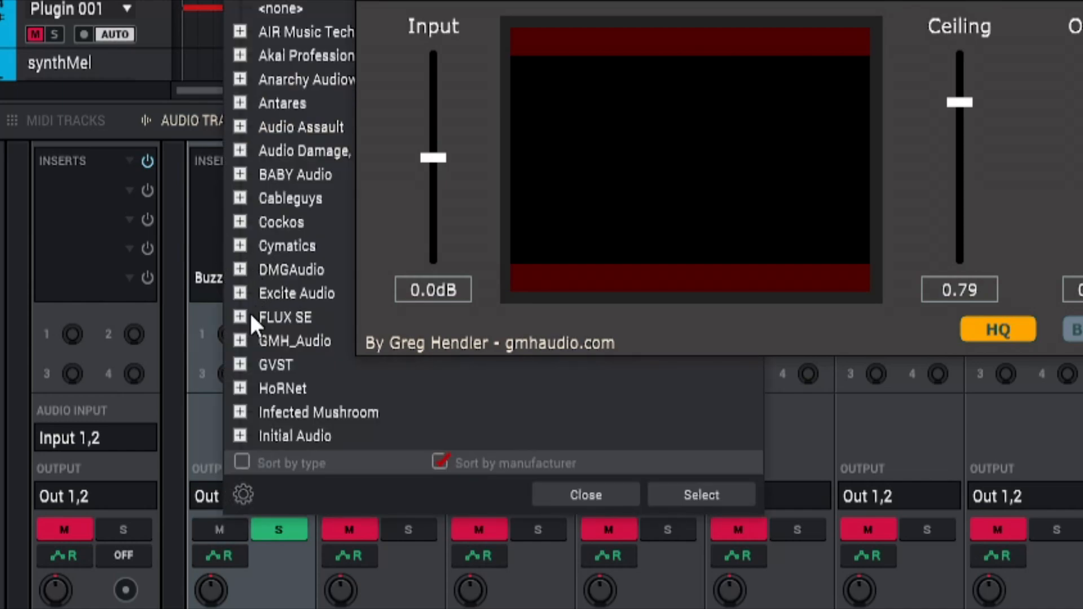
pyautogui.scroll(-7, 252, 344)
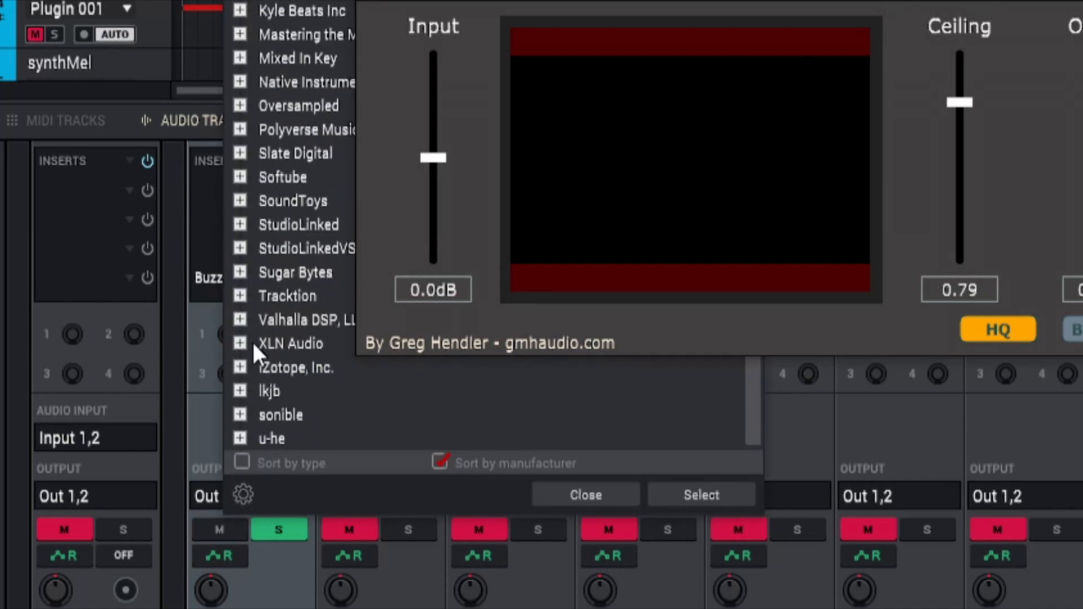
pyautogui.click(239, 391)
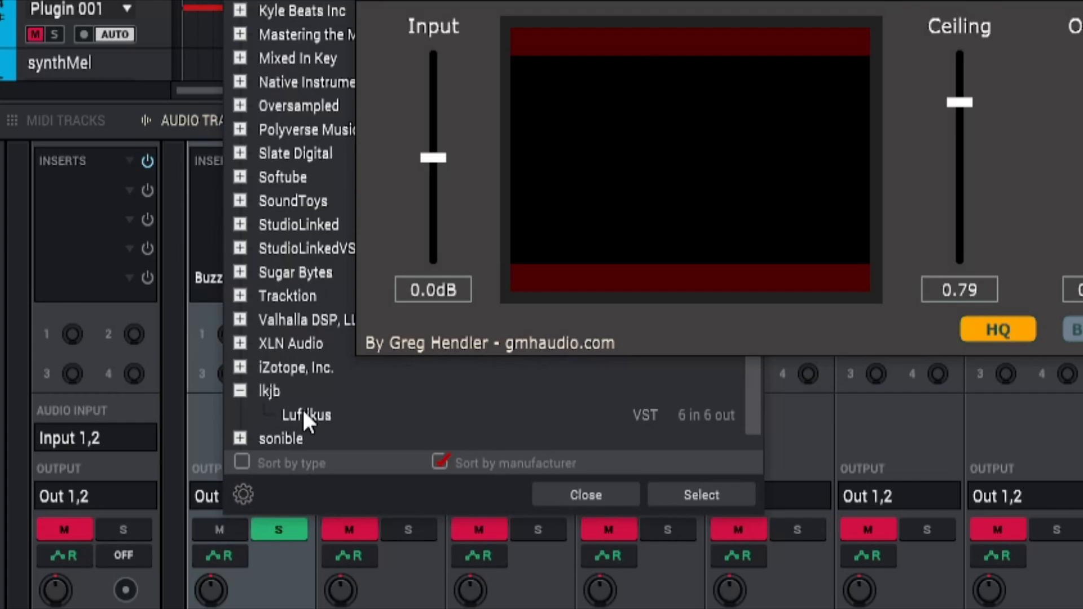
pyautogui.doubleClick(303, 415)
pyautogui.click(222, 300)
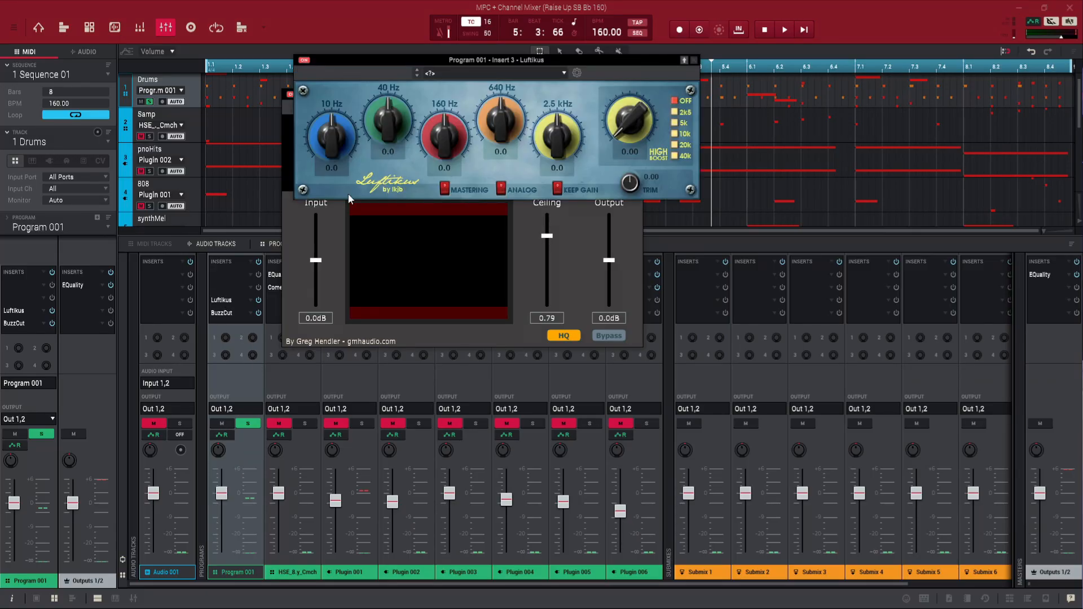
pyautogui.moveTo(440, 64); pyautogui.dragTo(392, 133)
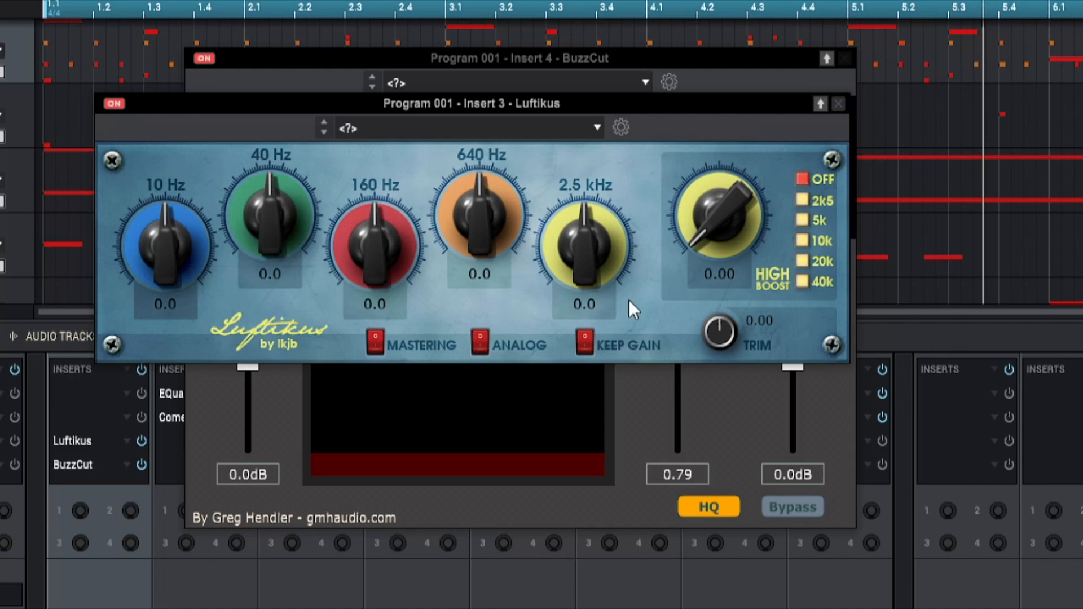
# - Enable Keep Gain in Luftikus and try cuts of -2.0 at 2.5 kHz, -2.1 at 640 Hz, -1.1 at 160 Hz and -0.4 at 40 Hz
pyautogui.moveTo(568, 241); pyautogui.dragTo(555, 202)
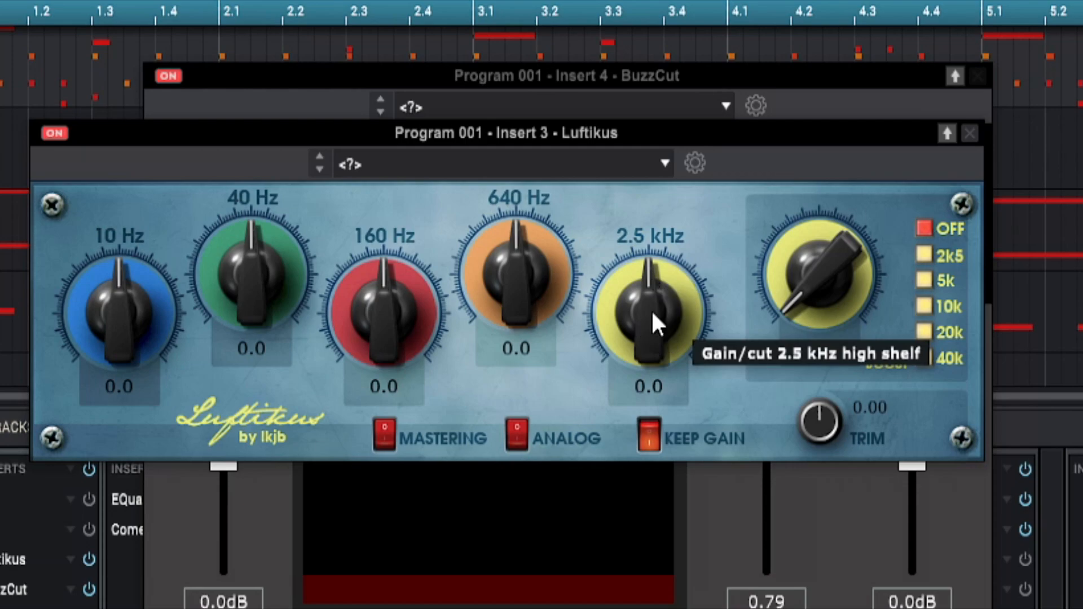
pyautogui.moveTo(652, 310); pyautogui.dragTo(627, 341)
pyautogui.moveTo(510, 246); pyautogui.dragTo(505, 288)
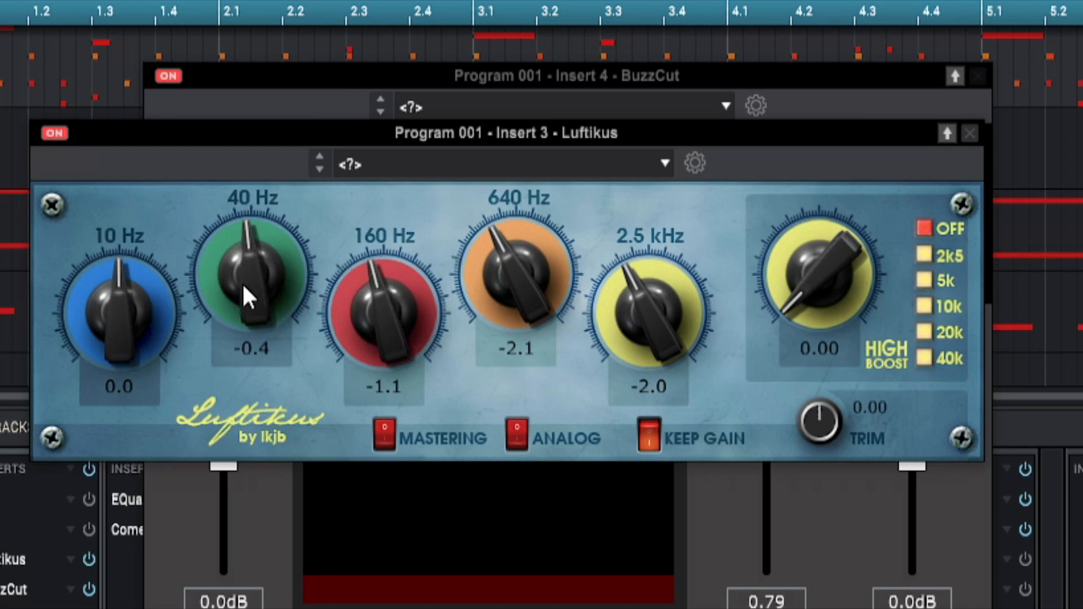
pyautogui.moveTo(133, 293); pyautogui.dragTo(119, 333)
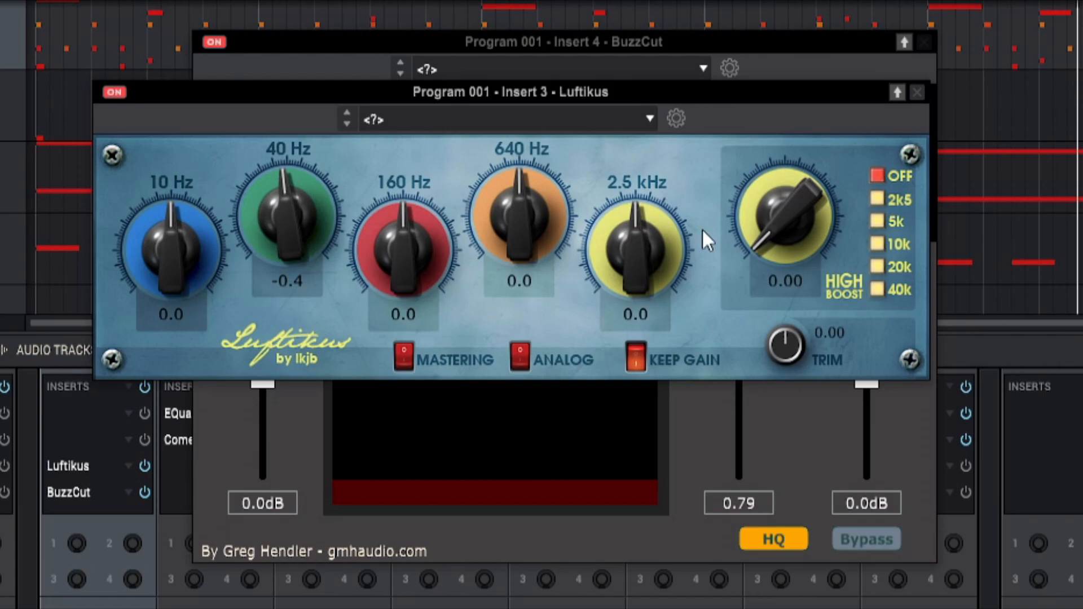
# - Audition the drums with the 2.5 kHz high shelf cut to -10.0, and bring it back up to about -0.1
pyautogui.moveTo(652, 243); pyautogui.dragTo(686, 405)
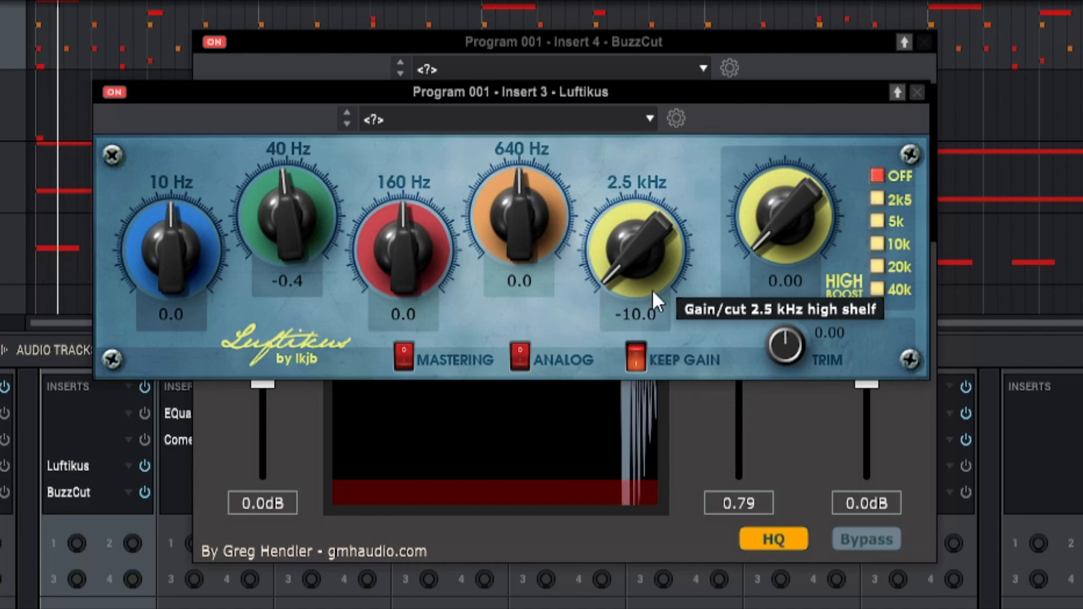
pyautogui.moveTo(642, 272); pyautogui.dragTo(607, 62)
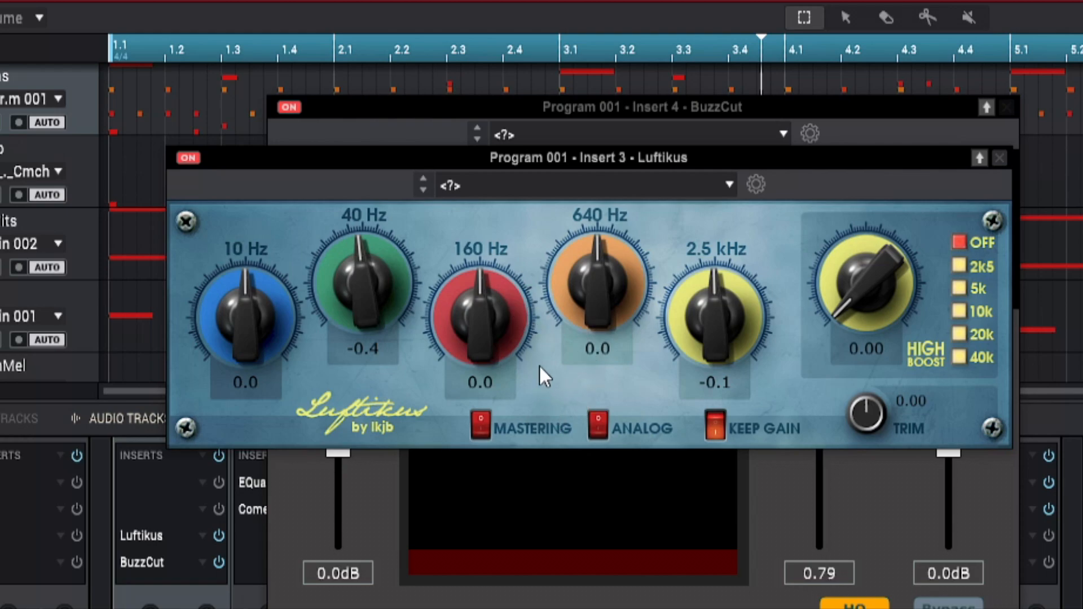
# - Cut the 640 Hz band to -3.5 and the 160 Hz band to -3.2 in Luftikus
pyautogui.moveTo(587, 259); pyautogui.dragTo(591, 313)
pyautogui.moveTo(484, 345); pyautogui.dragTo(469, 409)
pyautogui.moveTo(472, 354); pyautogui.dragTo(472, 327)
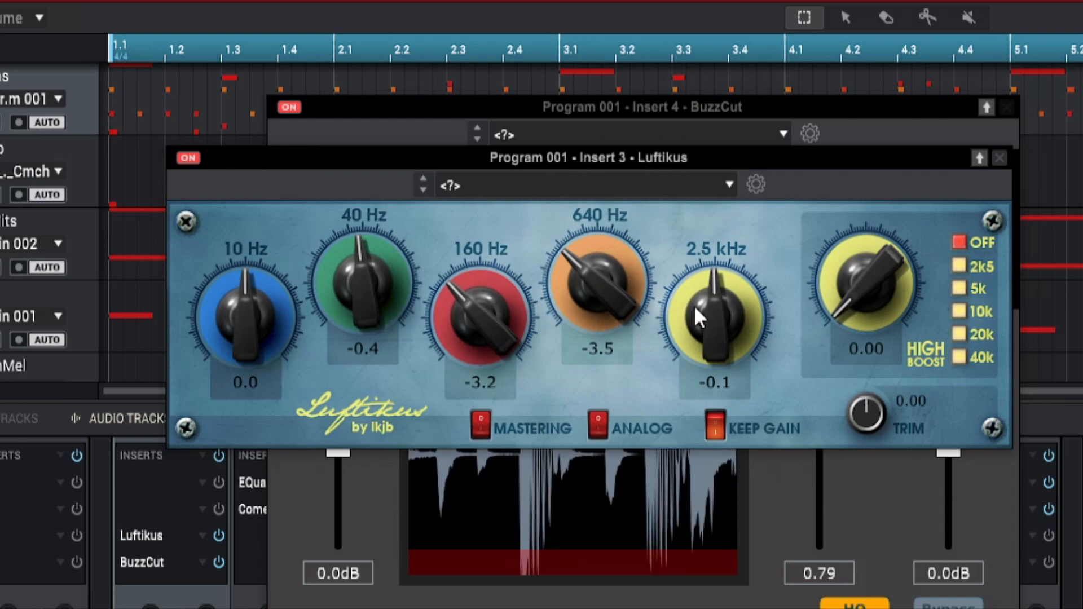
# - Boost the 2.5 kHz high shelf to 0.5 and the 40 Hz band to 0.9
pyautogui.moveTo(697, 315); pyautogui.dragTo(685, 306)
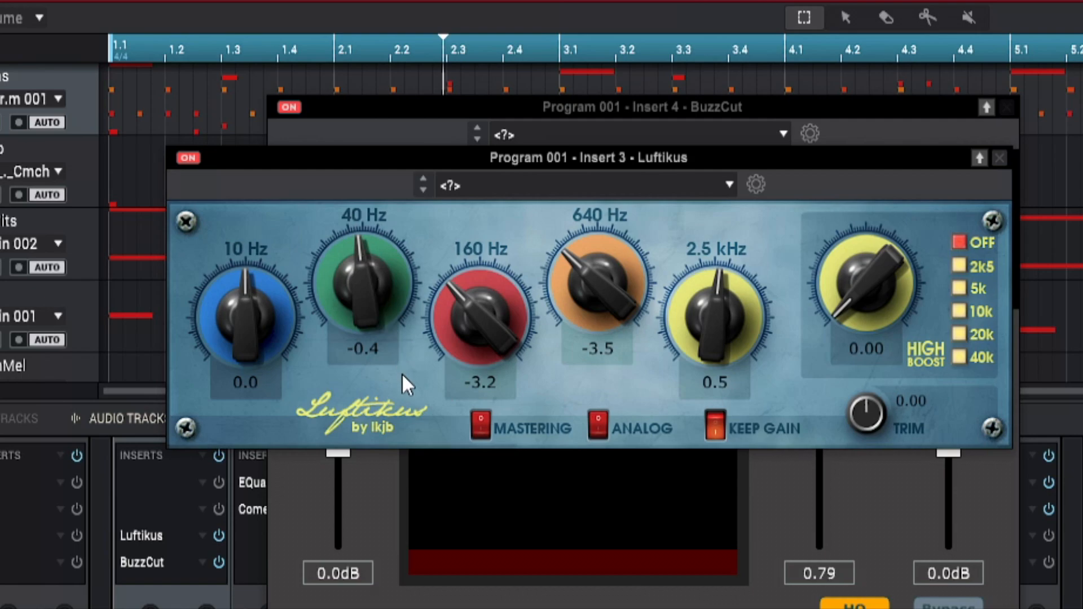
pyautogui.moveTo(371, 300); pyautogui.dragTo(357, 280)
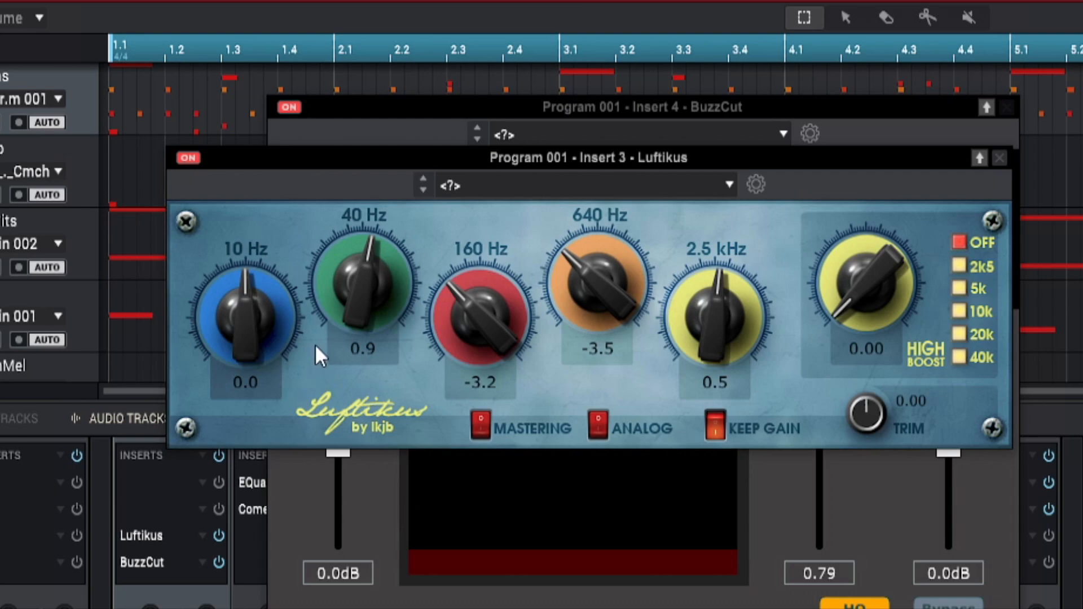
# - Cut the 10 Hz band to -5.2 while the drums play, and move the Luftikus window lower over the BuzzCut window
pyautogui.moveTo(269, 293); pyautogui.dragTo(300, 371)
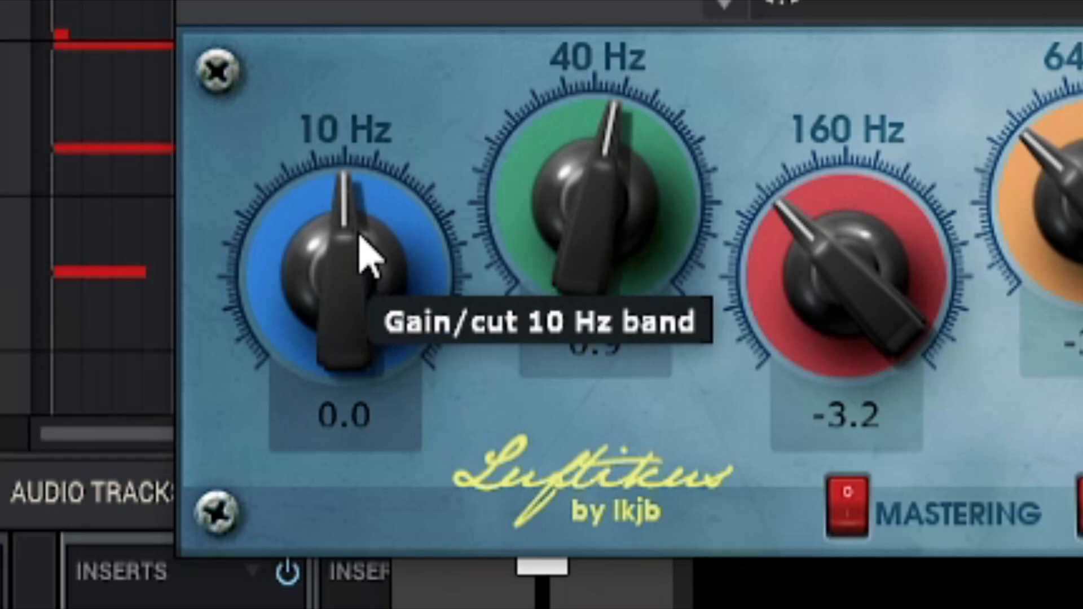
pyautogui.moveTo(257, 314); pyautogui.dragTo(255, 361)
pyautogui.moveTo(356, 335); pyautogui.dragTo(374, 388)
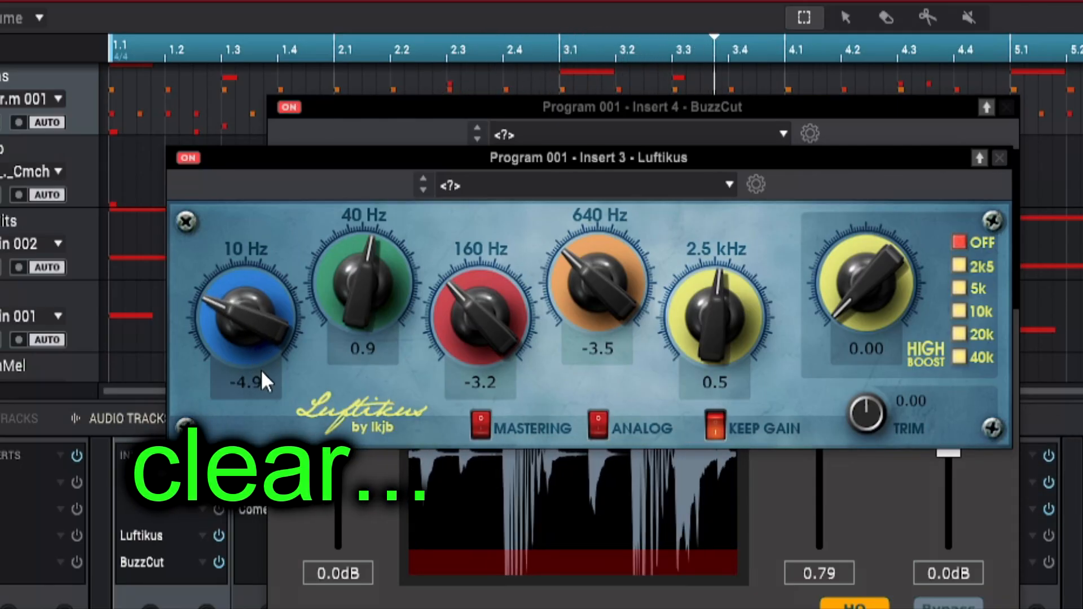
pyautogui.moveTo(262, 372); pyautogui.dragTo(263, 374)
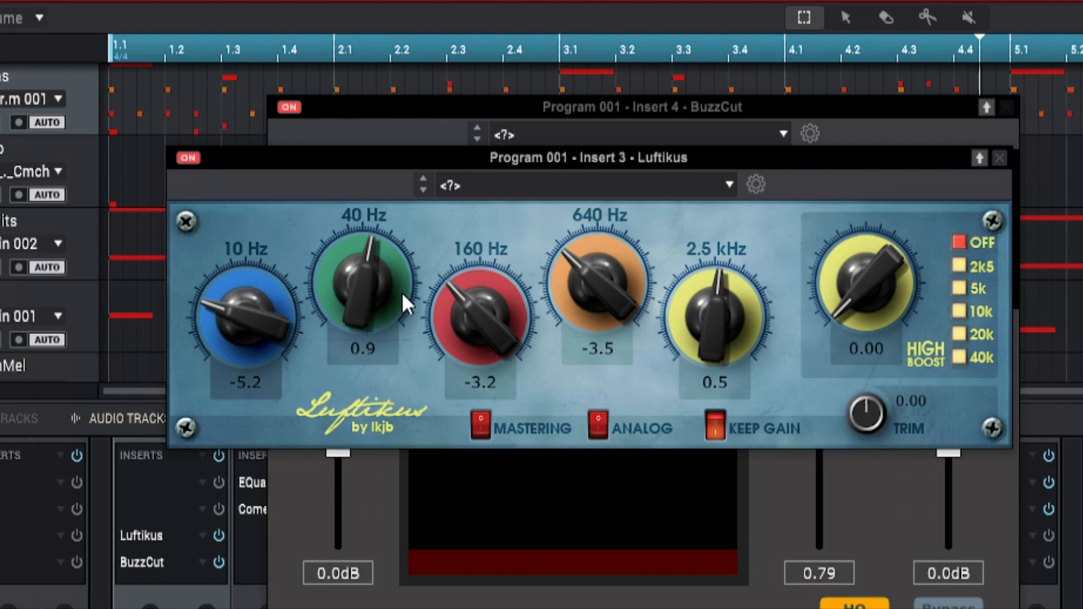
pyautogui.moveTo(521, 152); pyautogui.dragTo(628, 221)
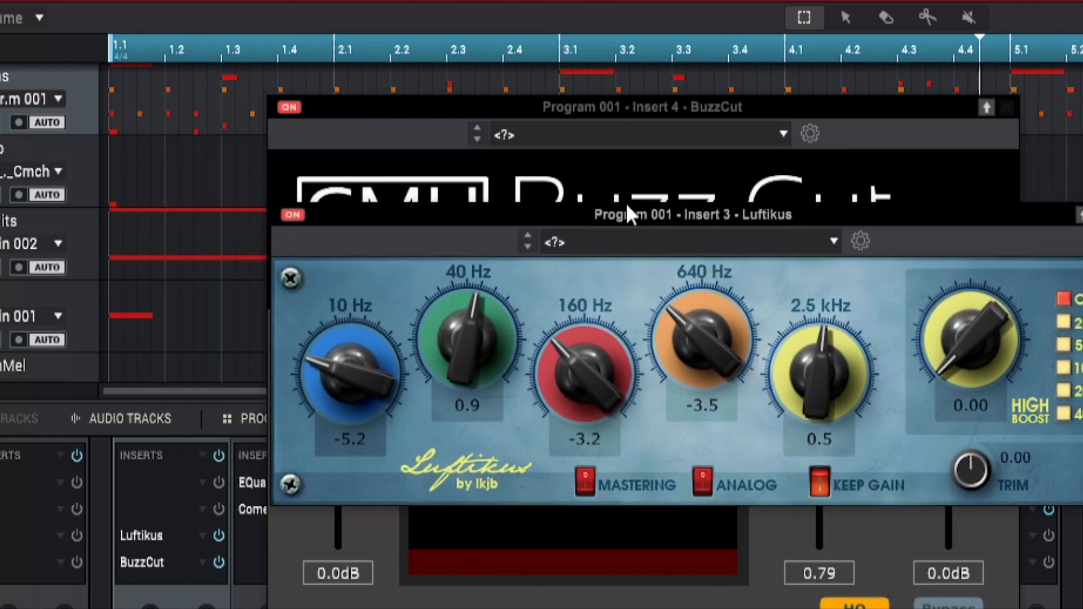